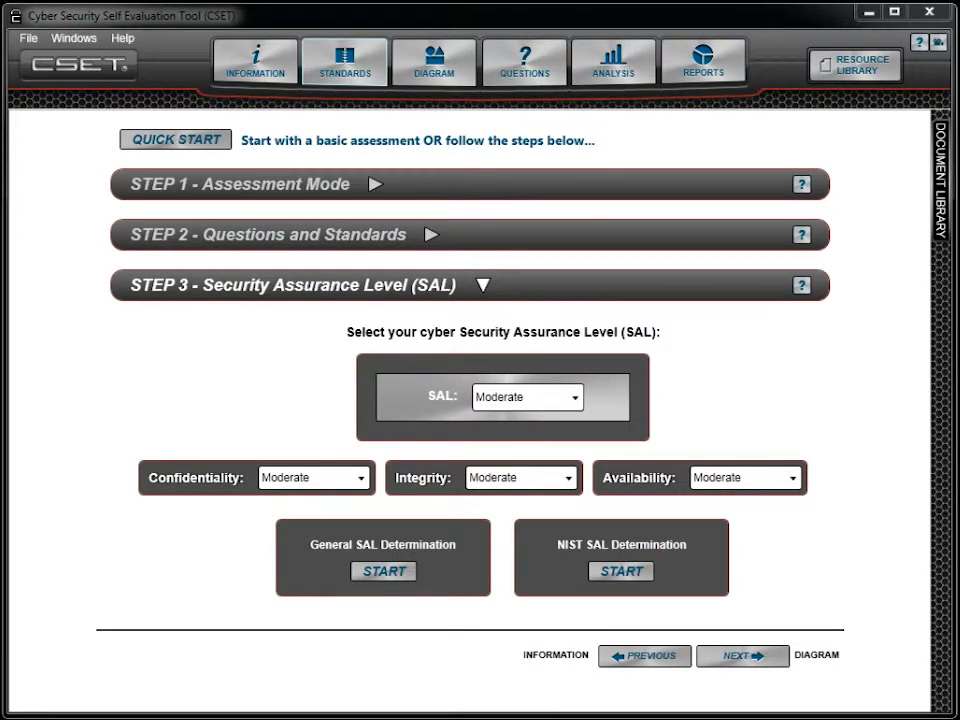
- Review the assessment mode options and set the overall Security Assurance Level to Very High
click(386, 189)
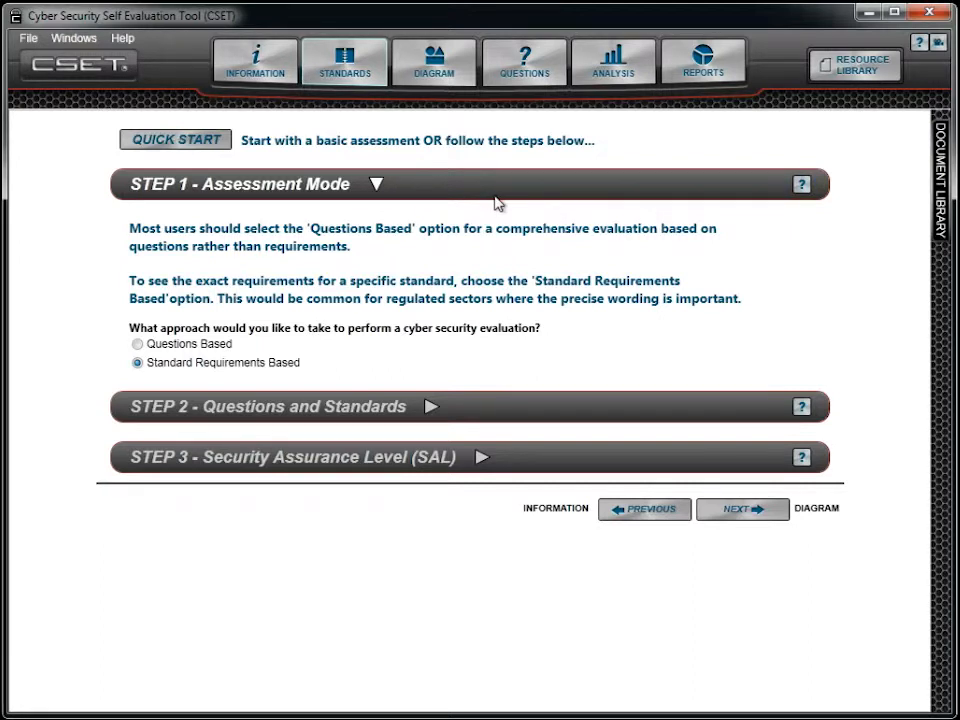
click(549, 458)
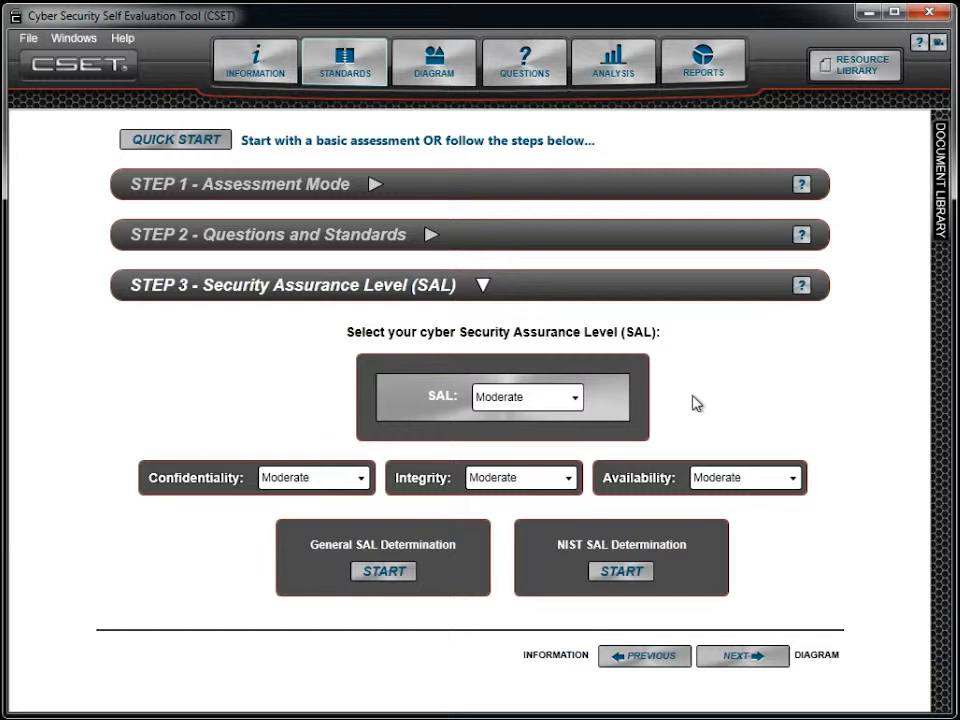
click(573, 398)
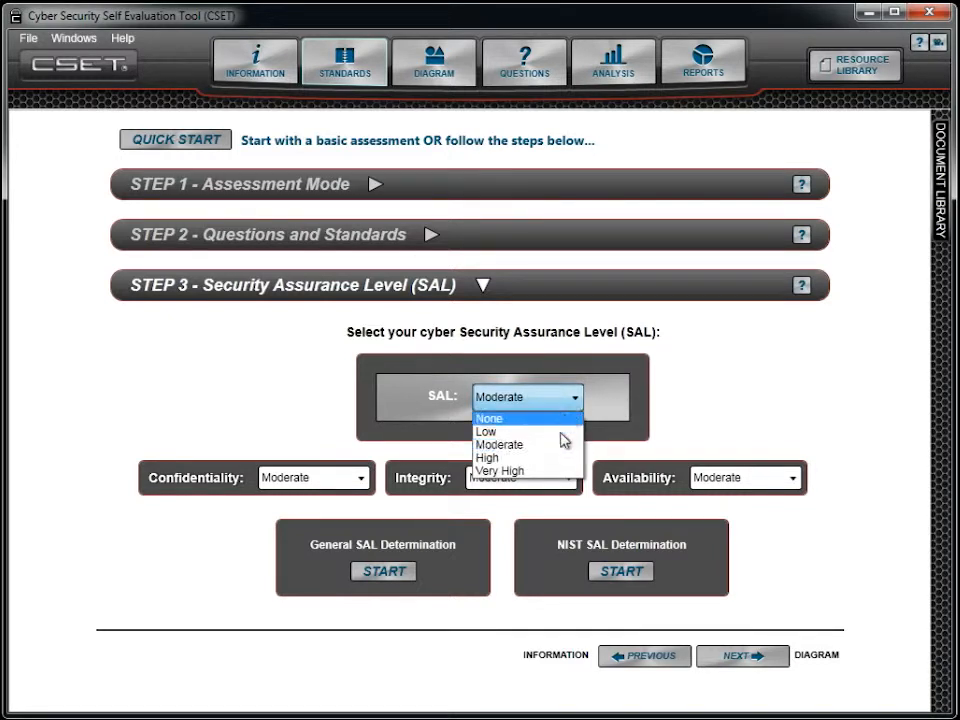
click(556, 472)
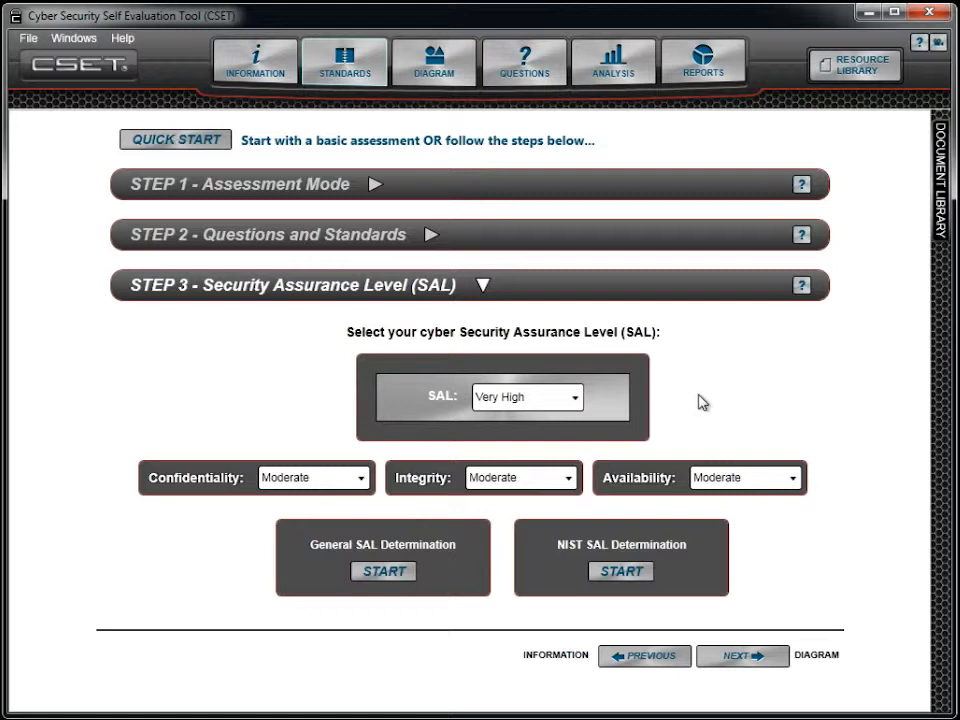
- In the General SAL Determination, set both Injury and Hospital to 1-10 people on-site and 11-50 people off-site
click(408, 572)
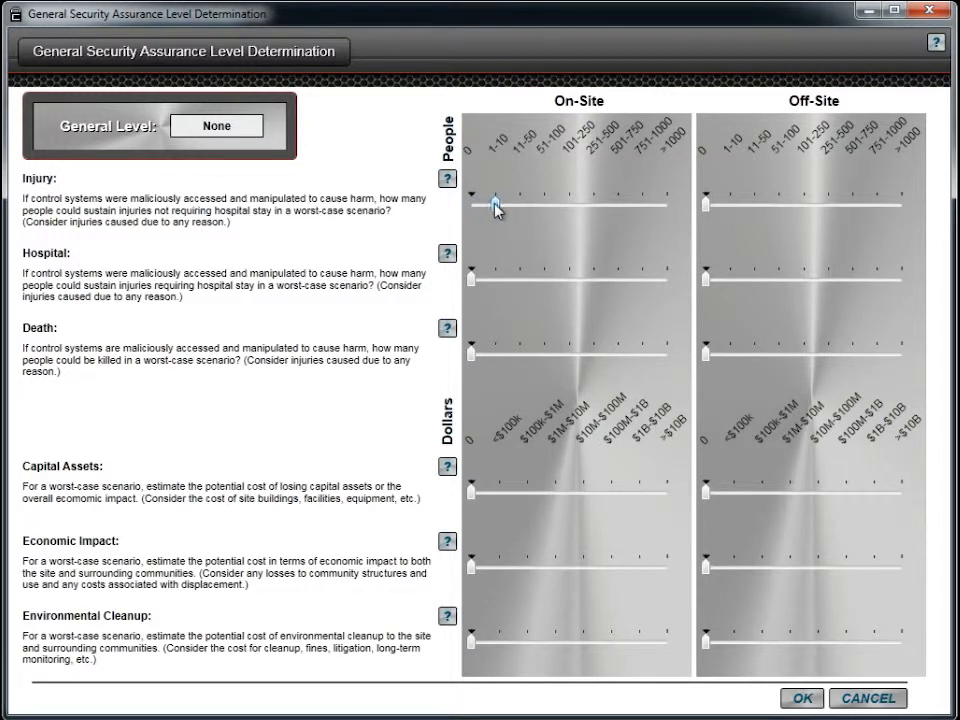
drag(705, 205, 752, 205)
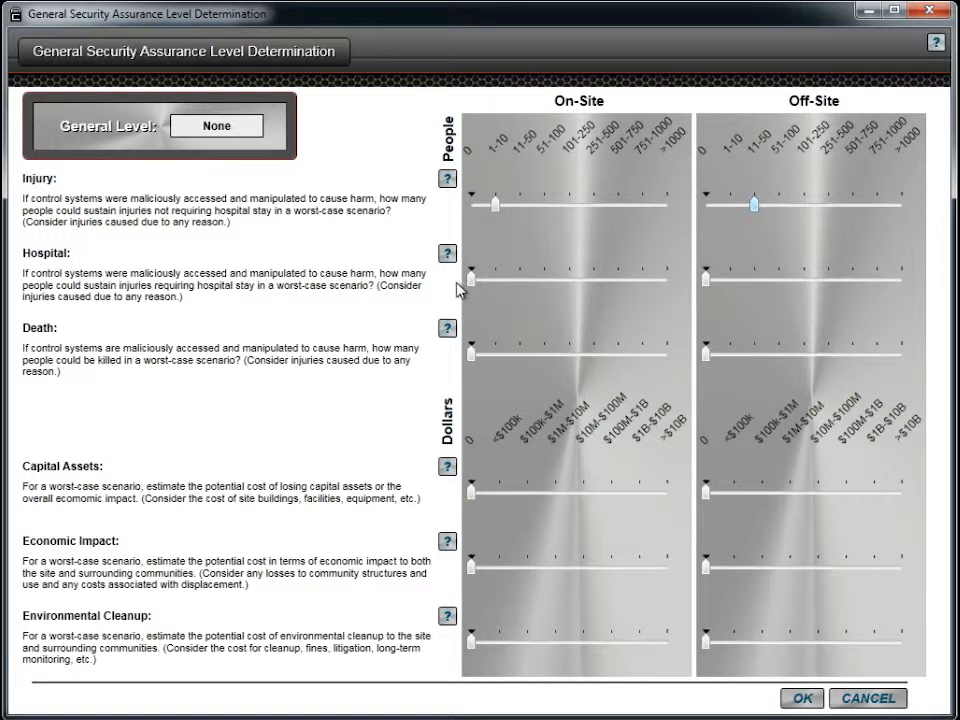
drag(472, 278, 493, 280)
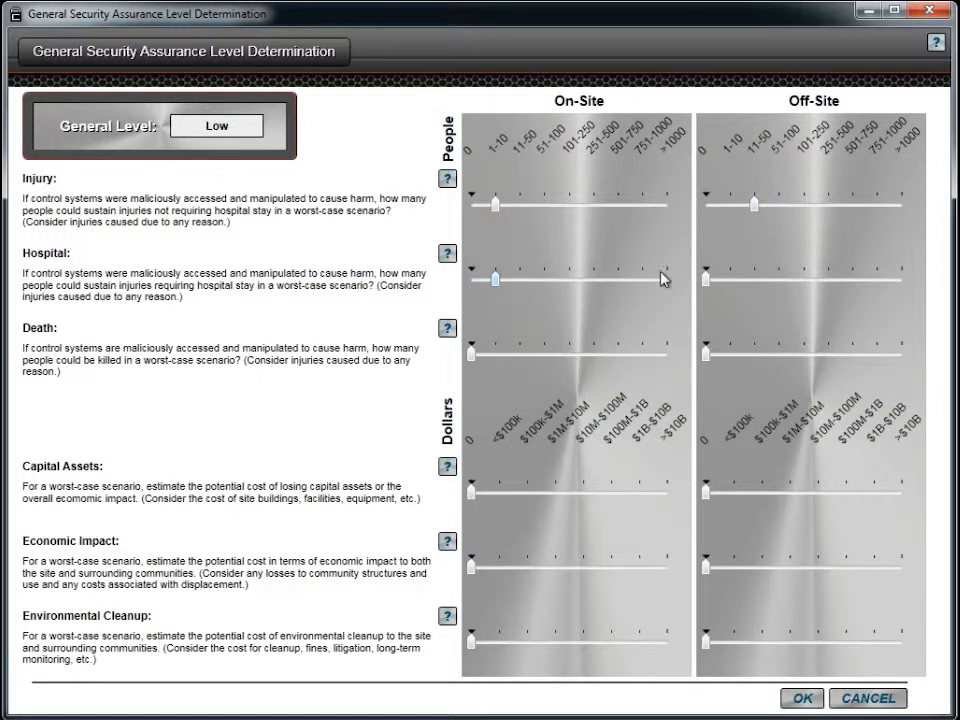
click(755, 277)
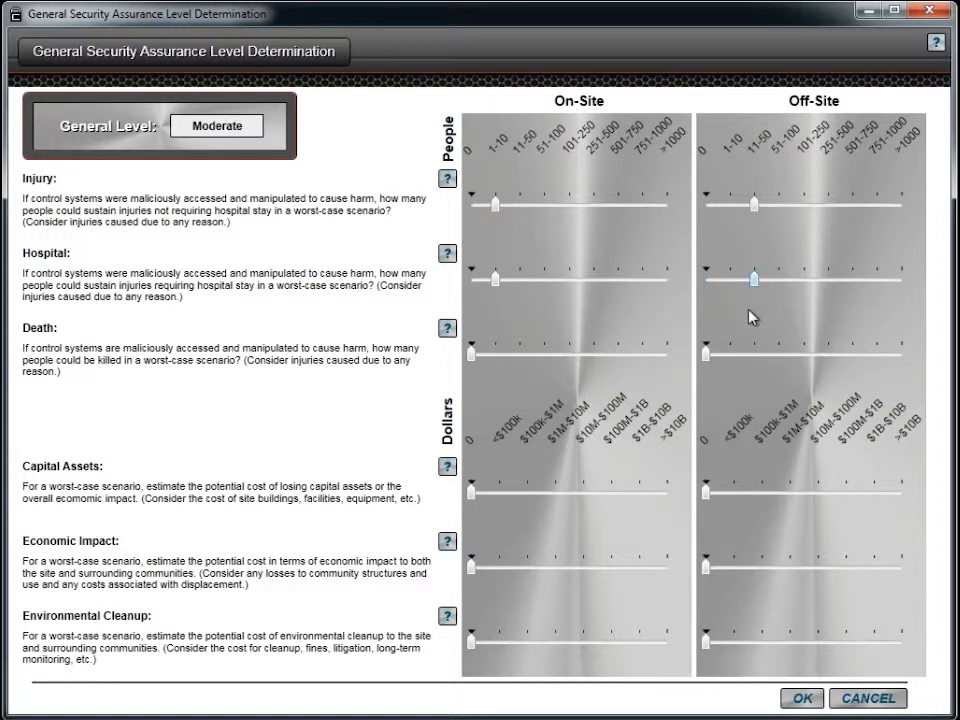
- Read the help topic on General SAL Determination and apply the general determination to the assessment
click(935, 44)
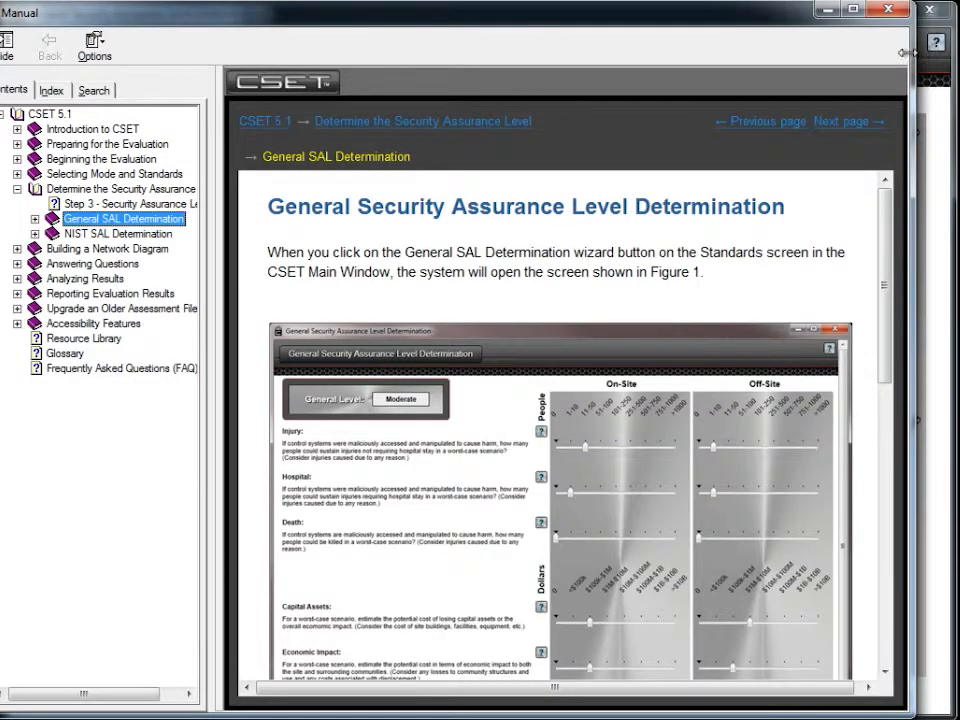
drag(884, 204, 884, 258)
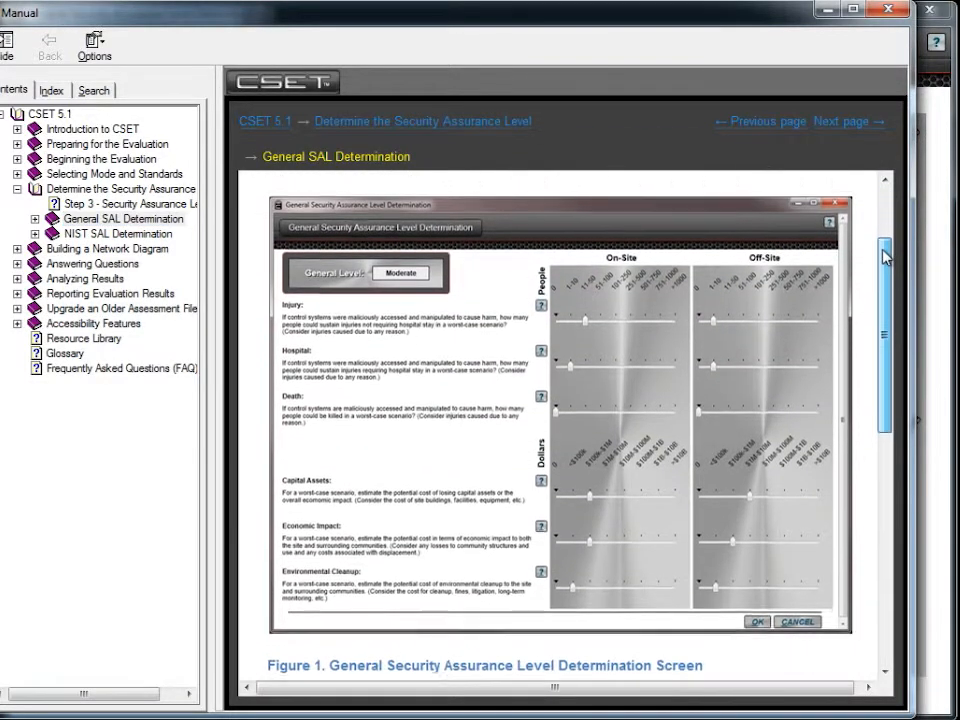
click(892, 18)
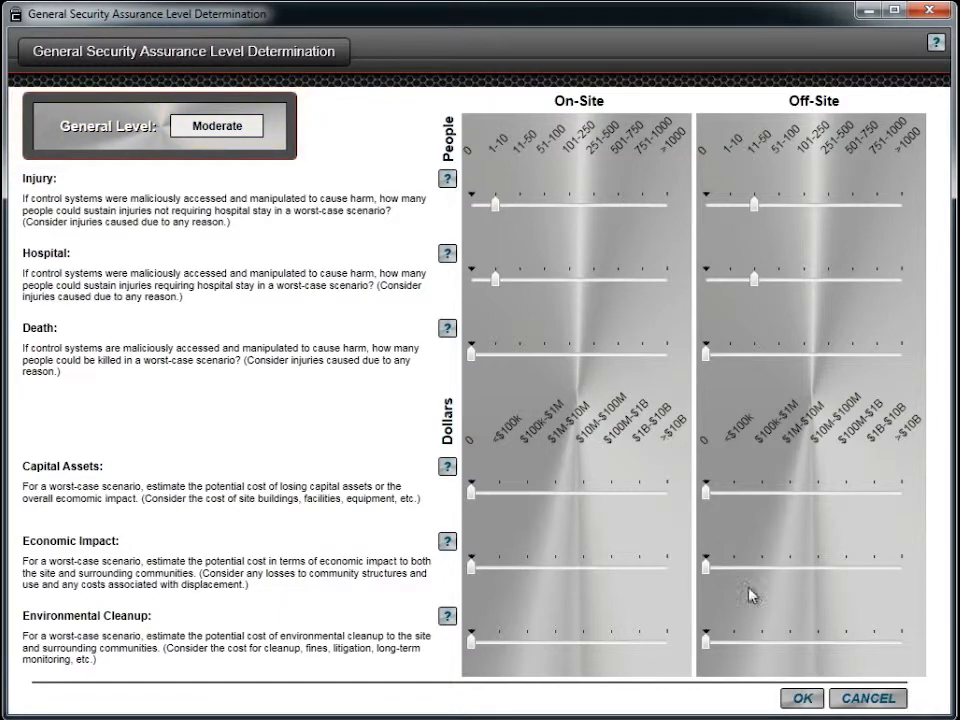
click(800, 698)
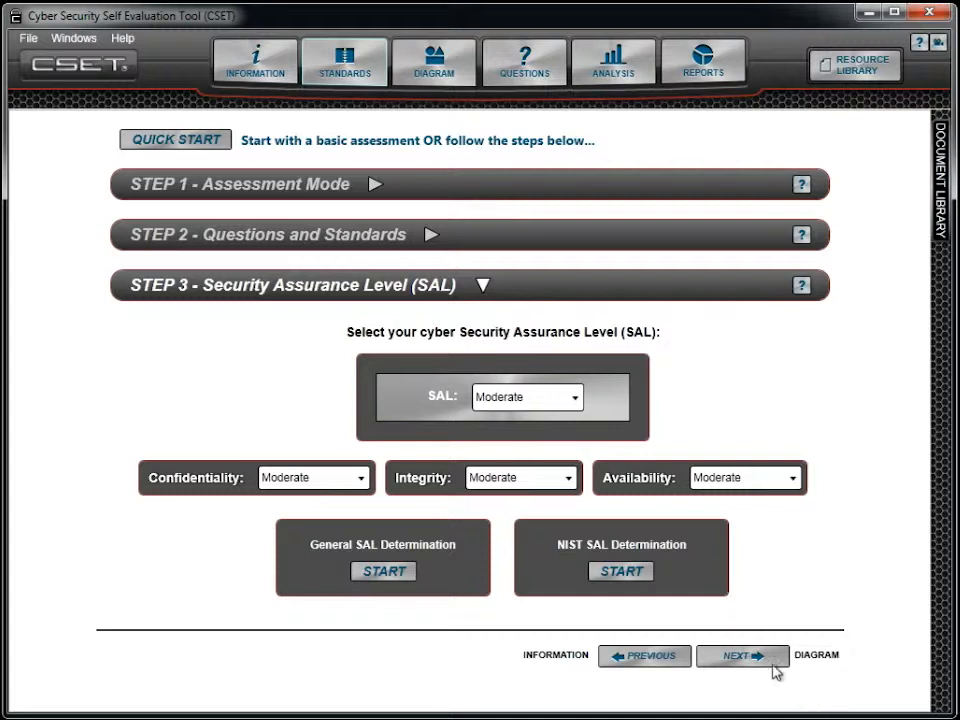
- Start the NIST SAL Determination and read its NIST Guide on security objectives and impact levels
click(621, 571)
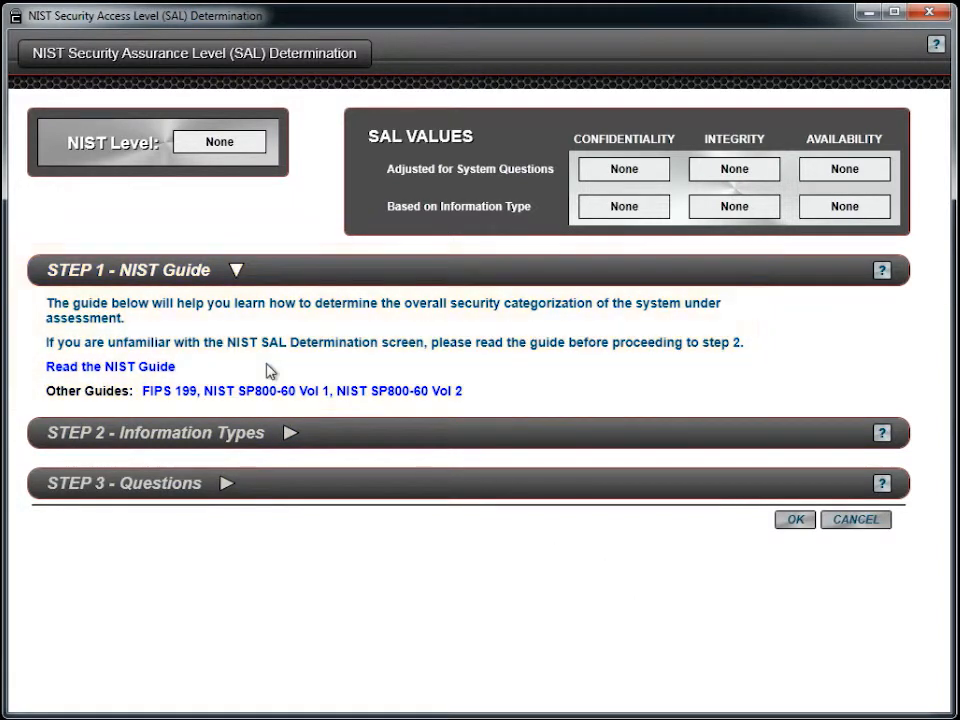
click(157, 367)
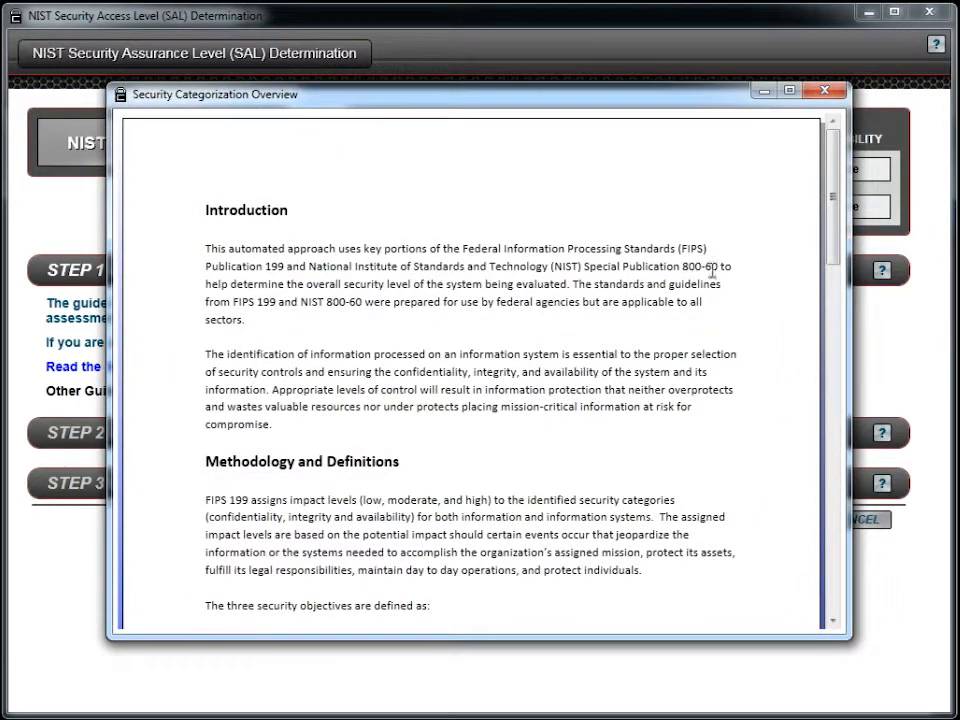
drag(828, 226, 822, 313)
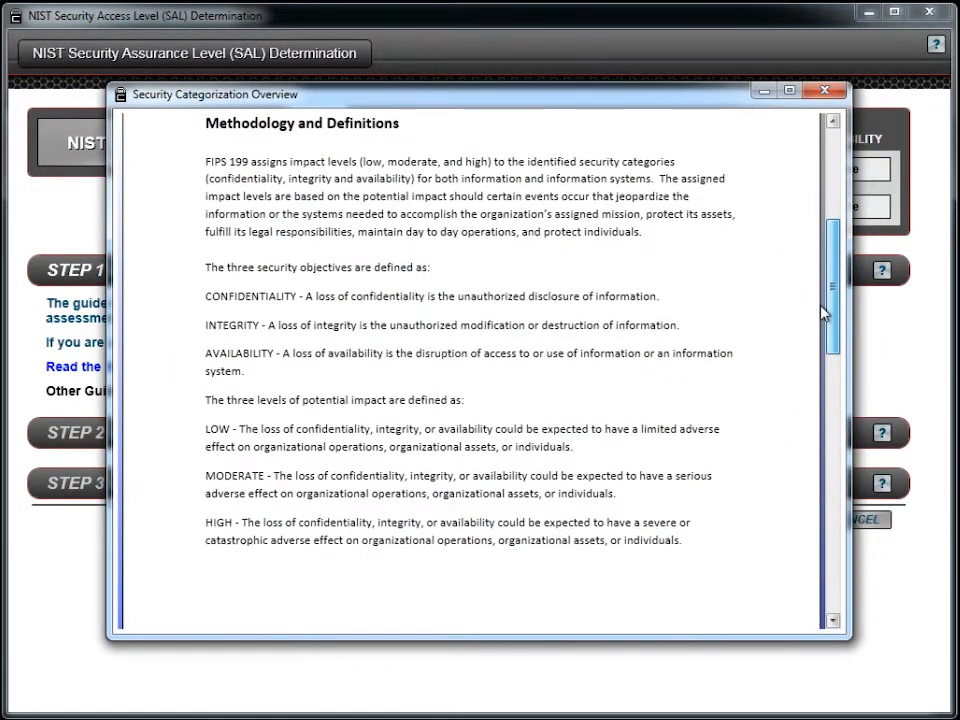
click(831, 92)
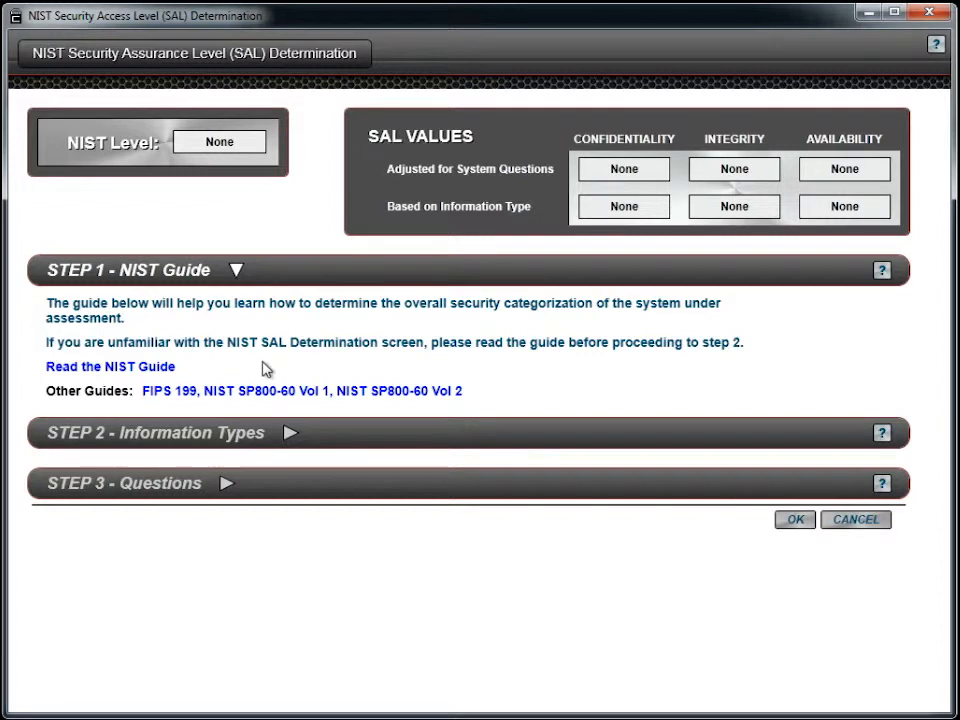
- Select the information types Budget Execution, Contingency Planning, Energy Resource Management and Energy Supply for the NIST determination
click(341, 441)
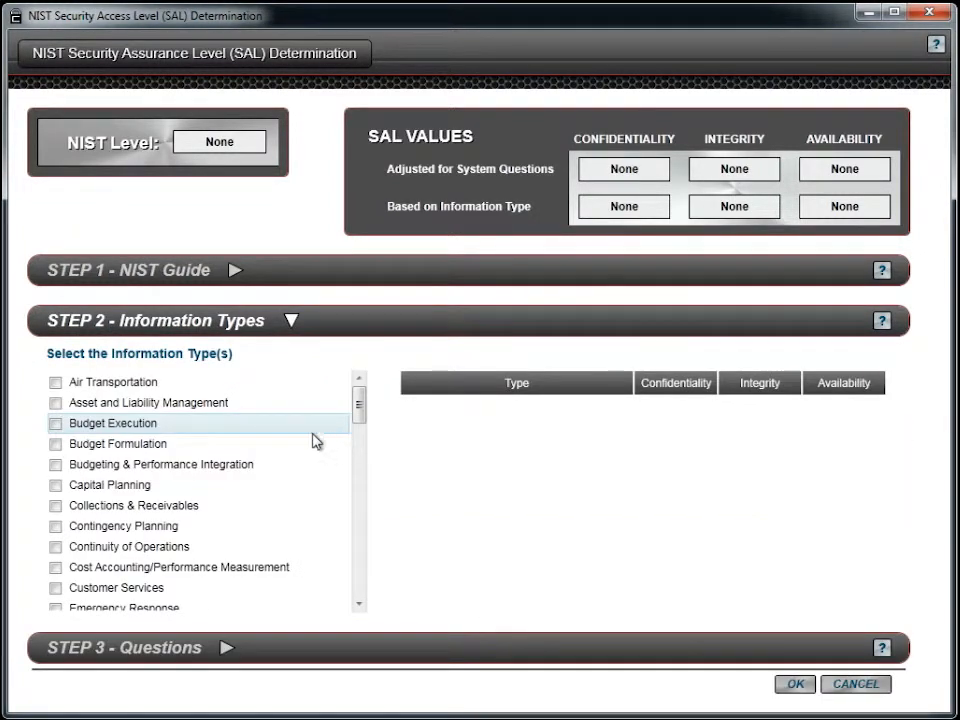
click(55, 426)
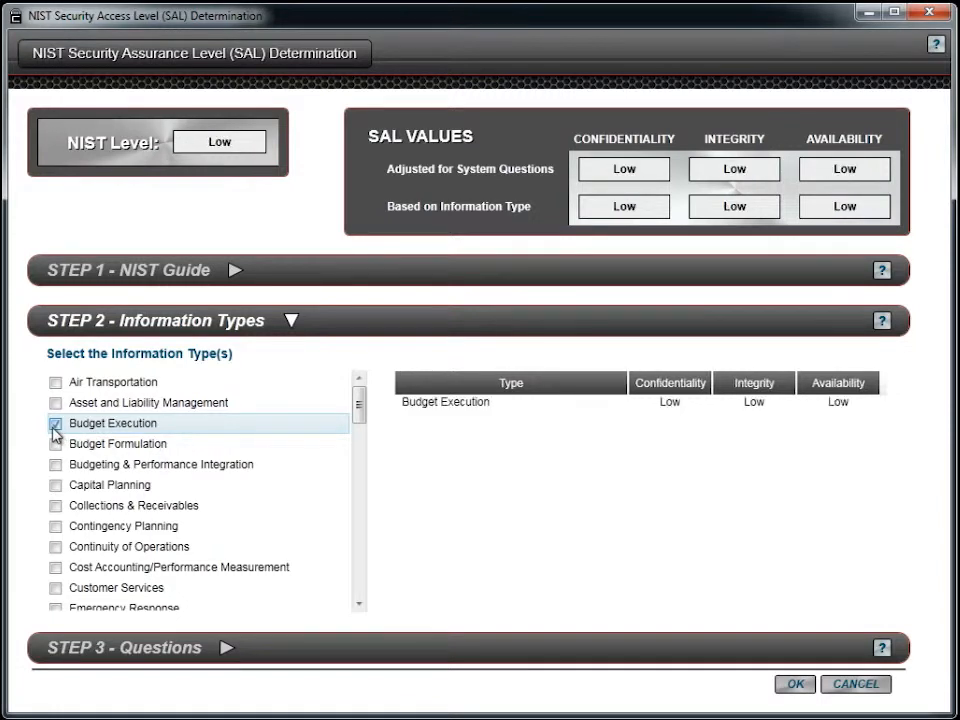
click(48, 528)
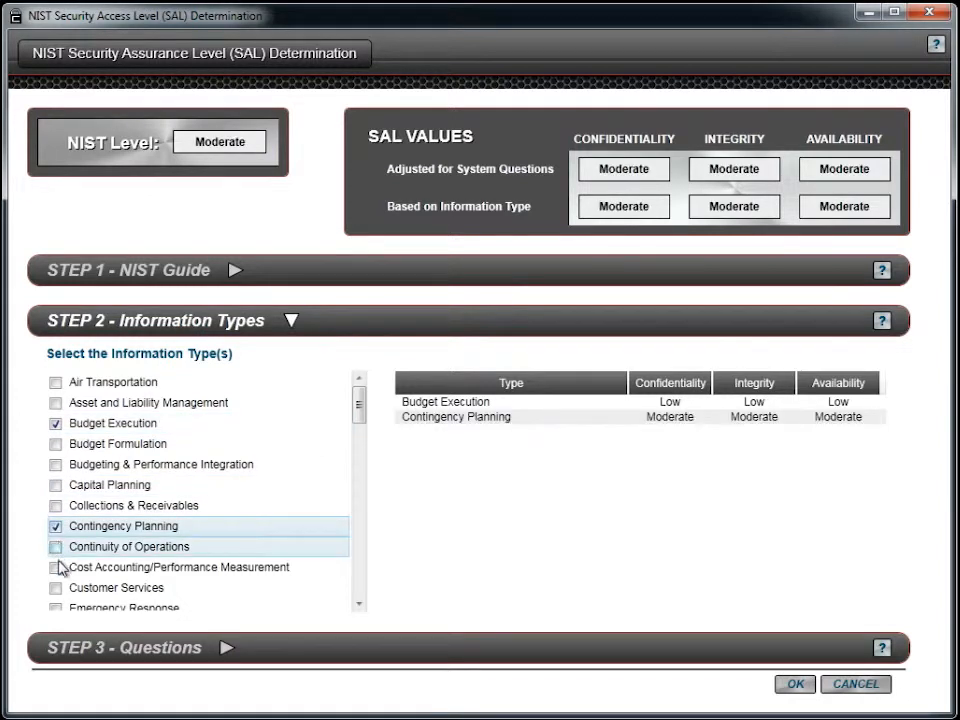
drag(364, 413, 364, 446)
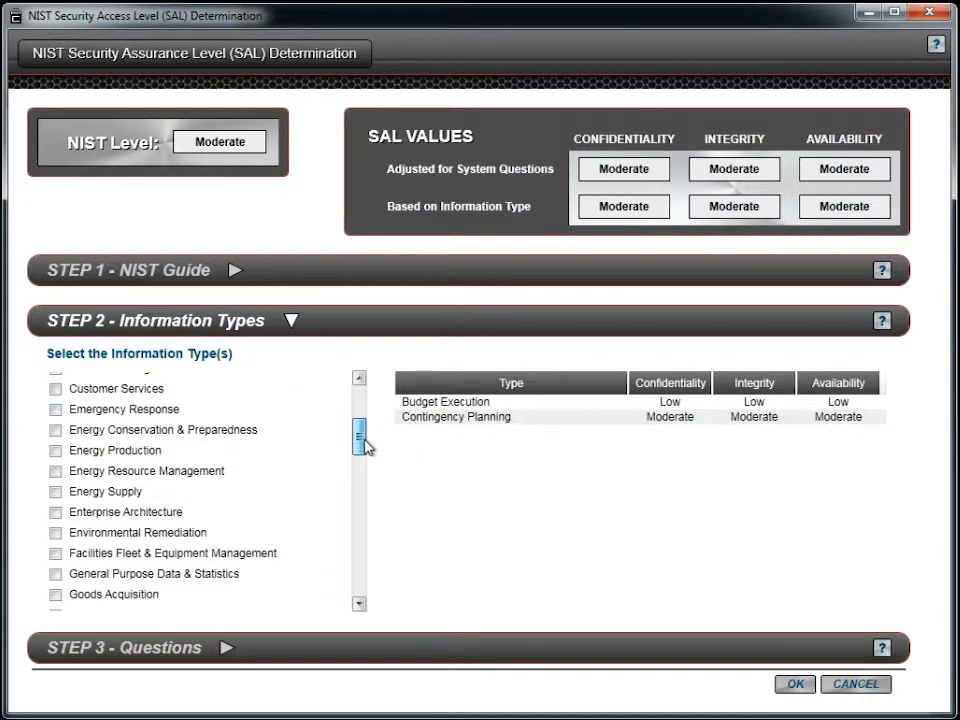
click(54, 475)
click(57, 493)
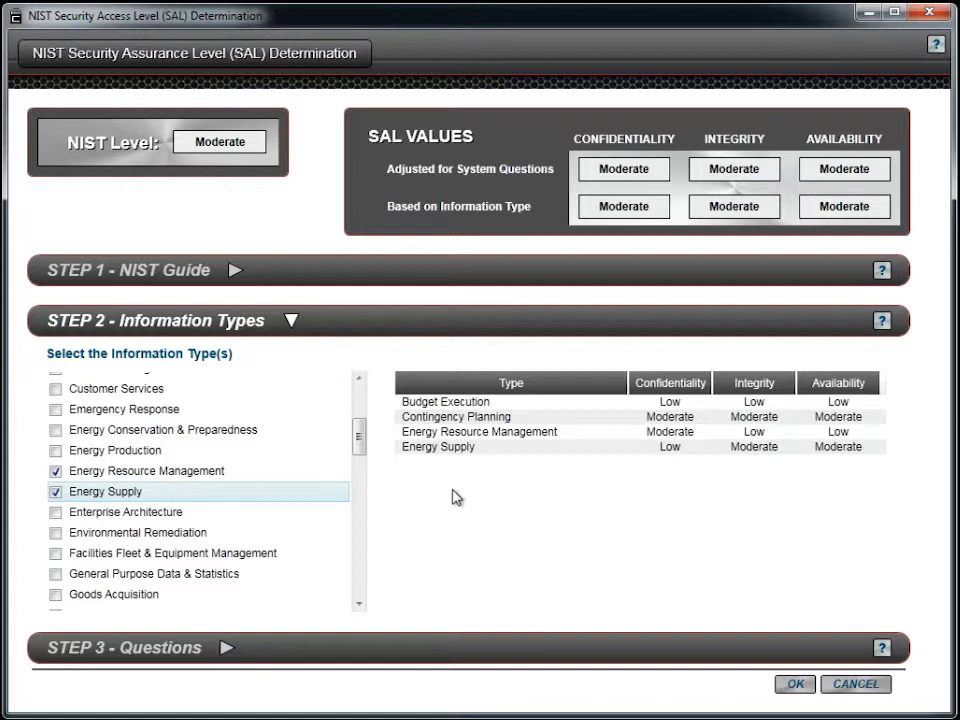
- Answer Yes to NIST system question 2 and No to the other seven questions, and apply the NIST determination
click(553, 648)
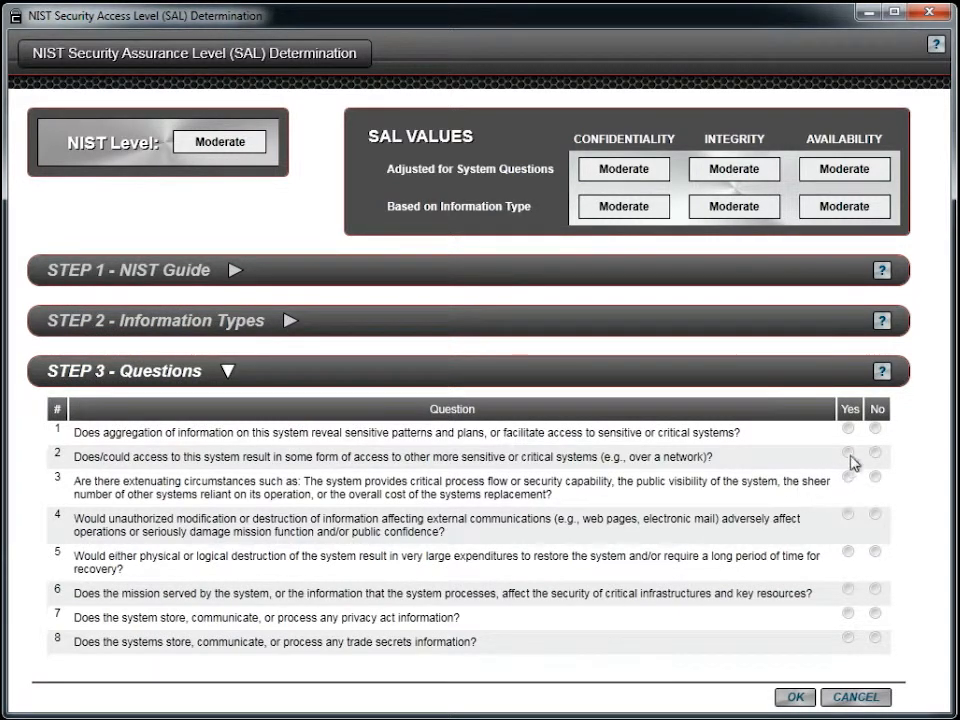
click(875, 430)
click(848, 453)
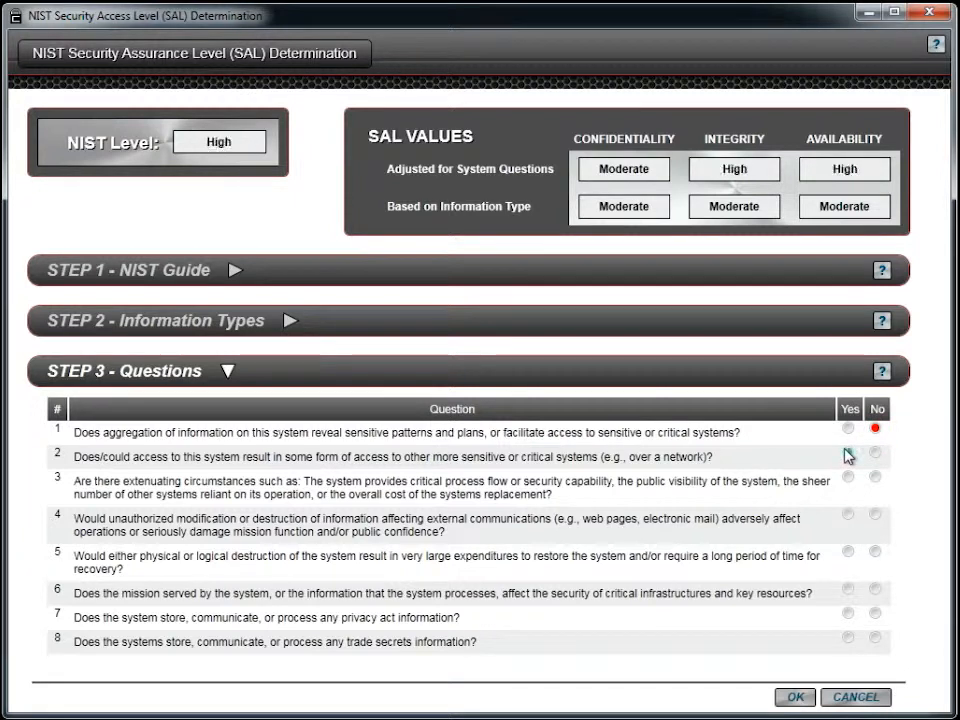
click(875, 482)
click(875, 515)
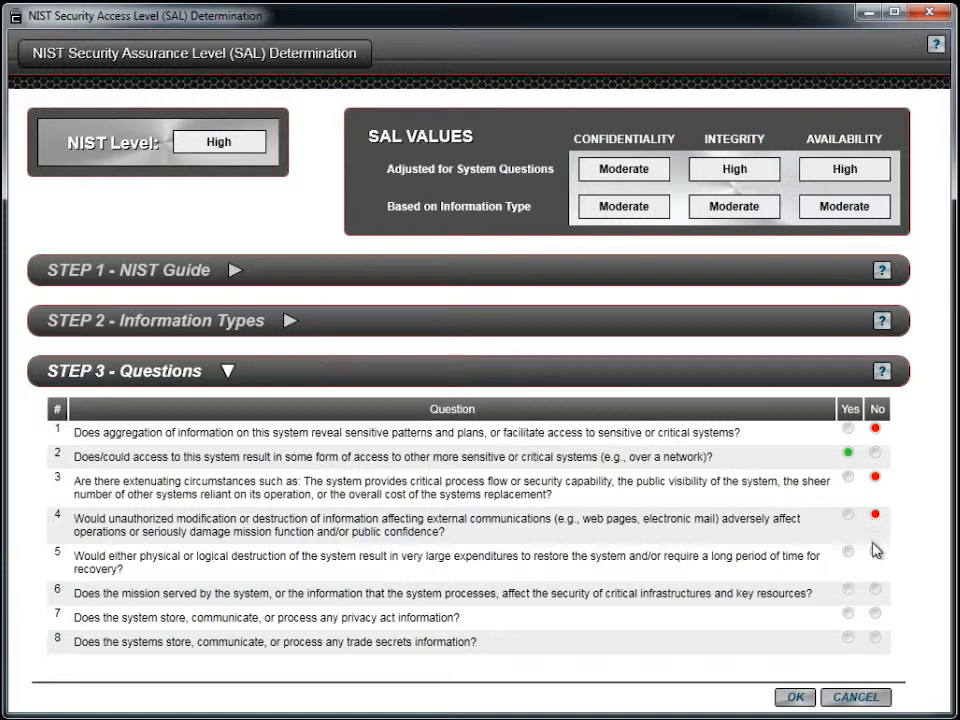
click(875, 551)
click(875, 593)
click(873, 614)
click(875, 641)
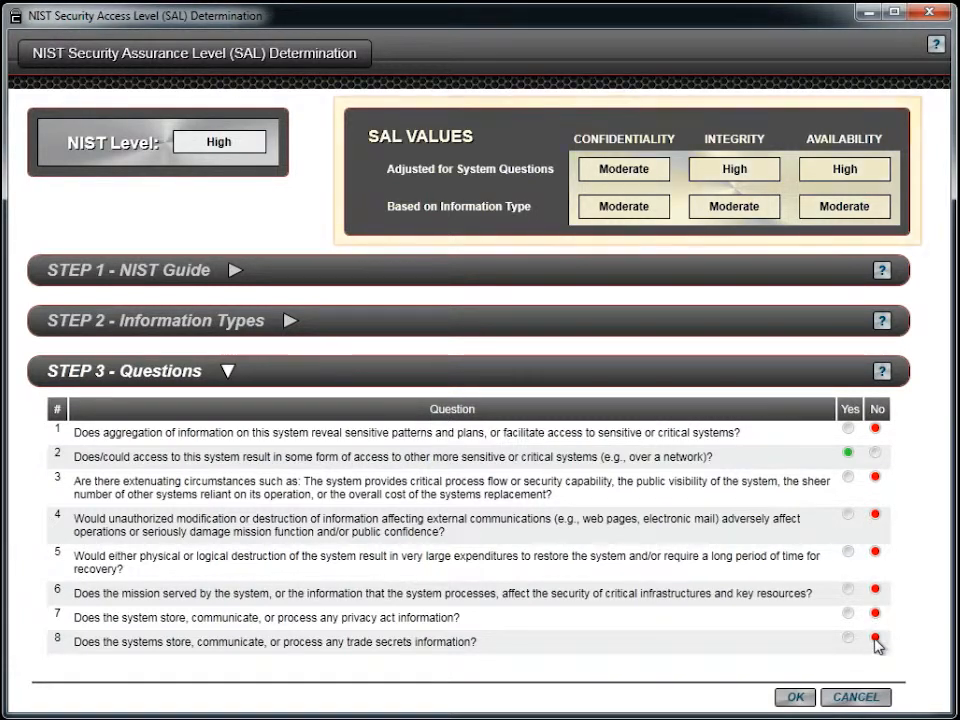
click(806, 703)
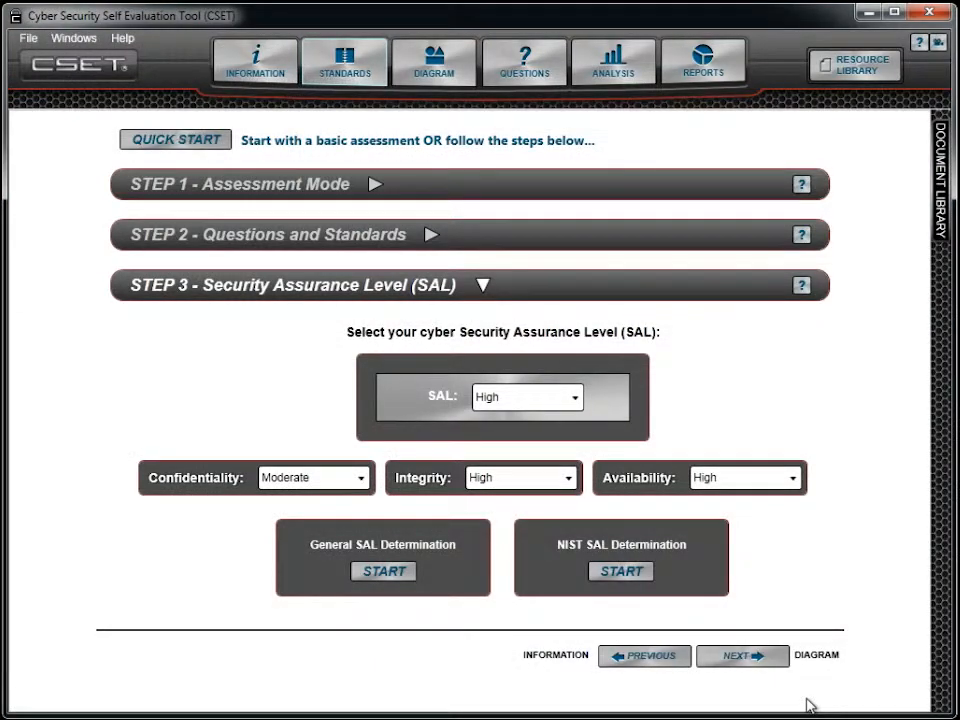